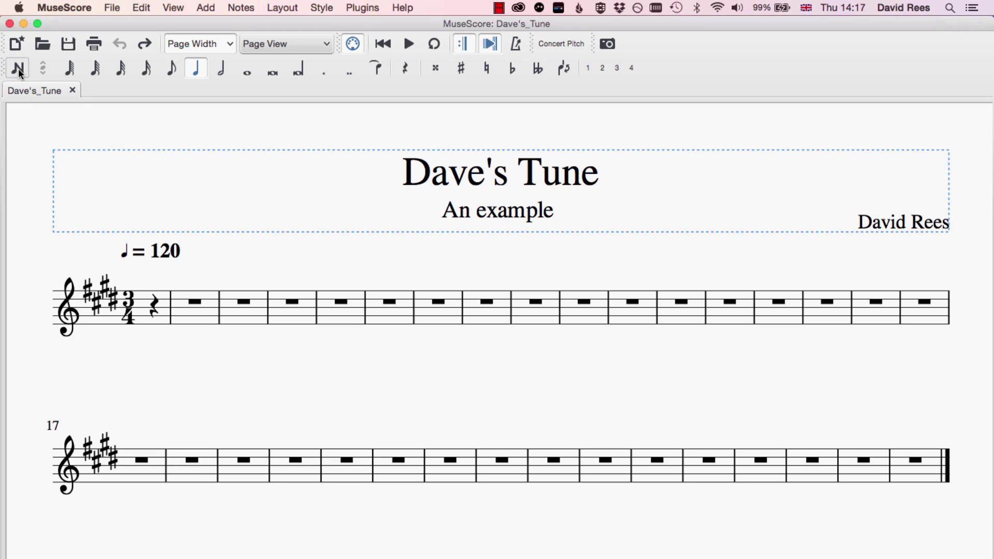
- Toggle note entry mode on and off with N, then leave it with Escape
key("n")
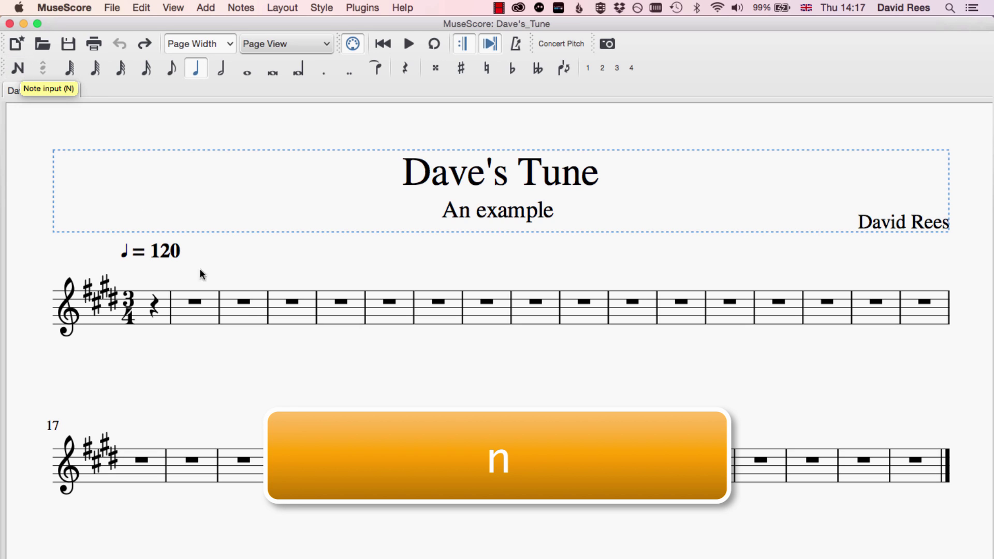
key("n")
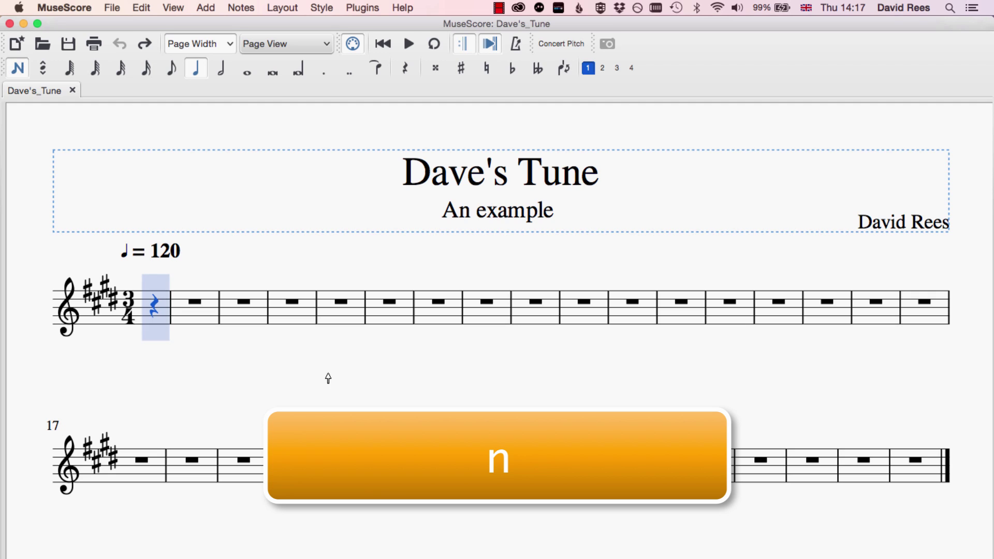
key("n")
key("n")
key("n")
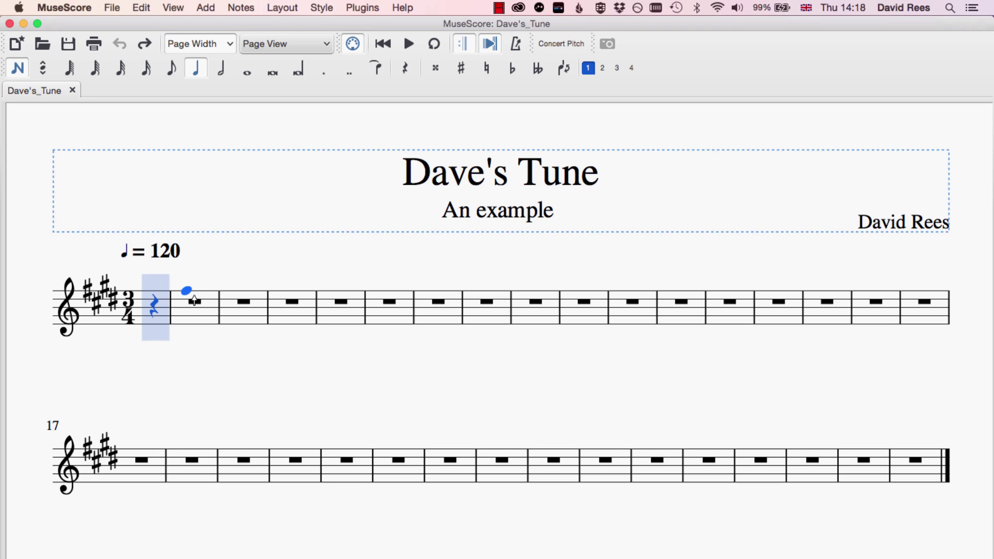
key("Escape")
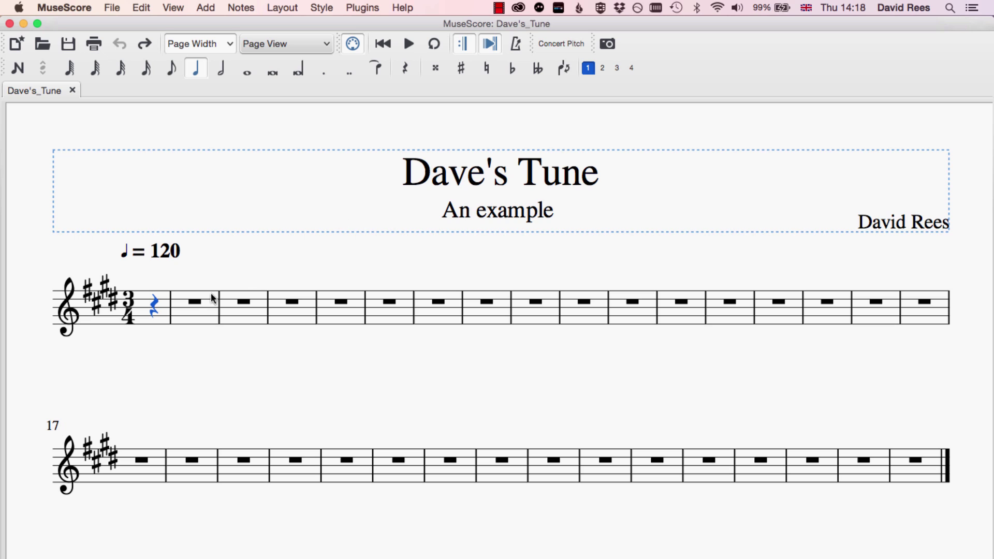
- Select an empty measure of Dave's Tune and switch on note entry there
left_click(346, 310)
left_click(395, 318)
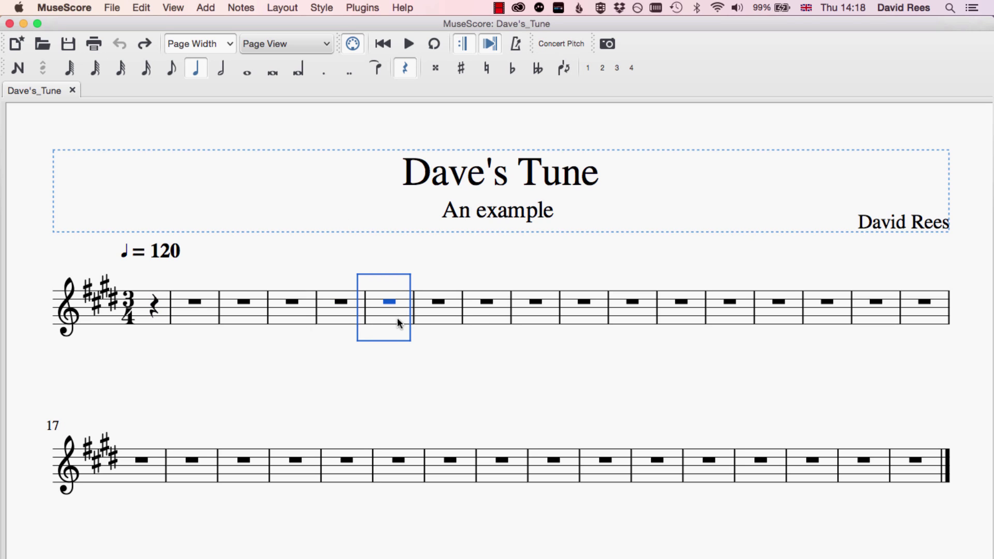
left_click(477, 324)
left_click(434, 313)
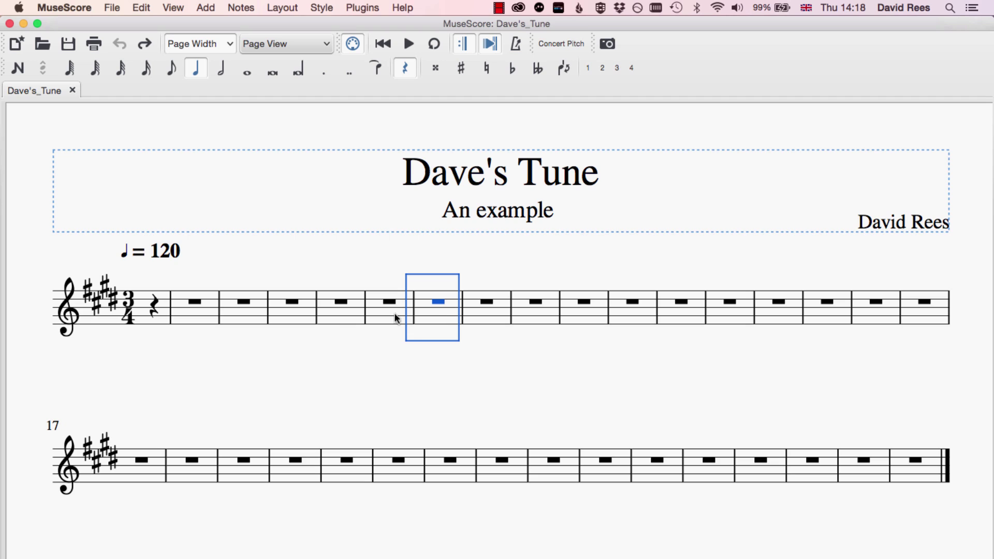
left_click(338, 318)
key("n")
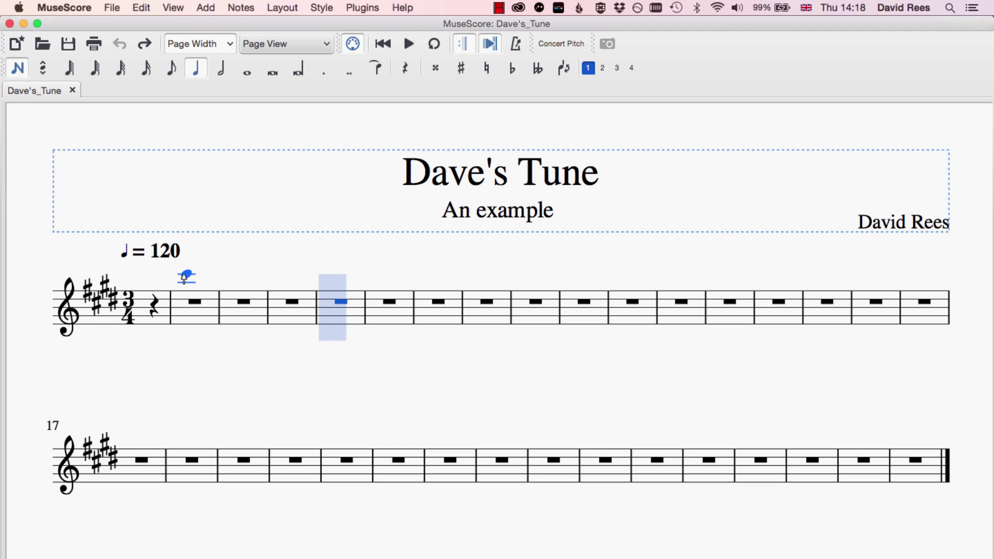
- Enter the pickup note, the first full bar, and three rising quarters up to a high E
left_click(154, 310)
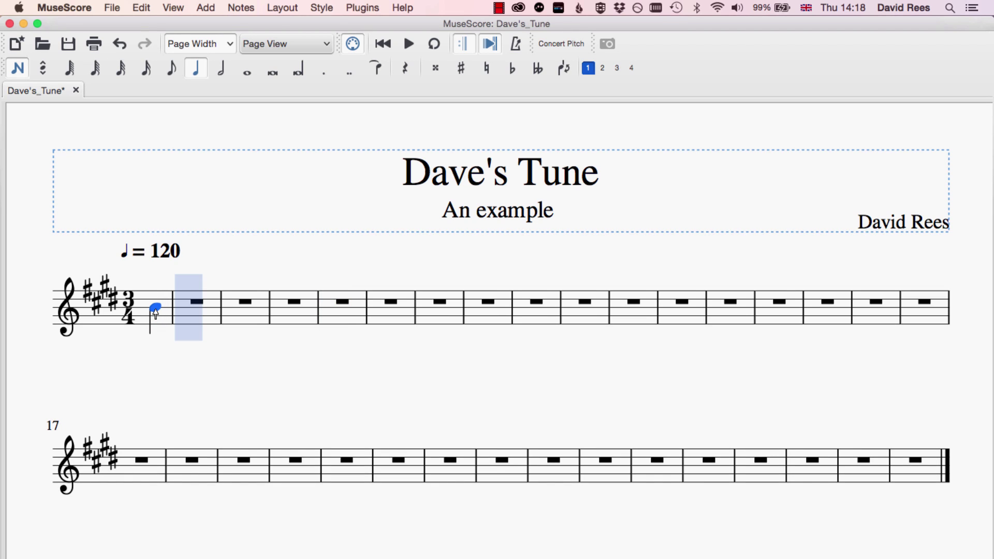
left_click(184, 312)
left_click(208, 313)
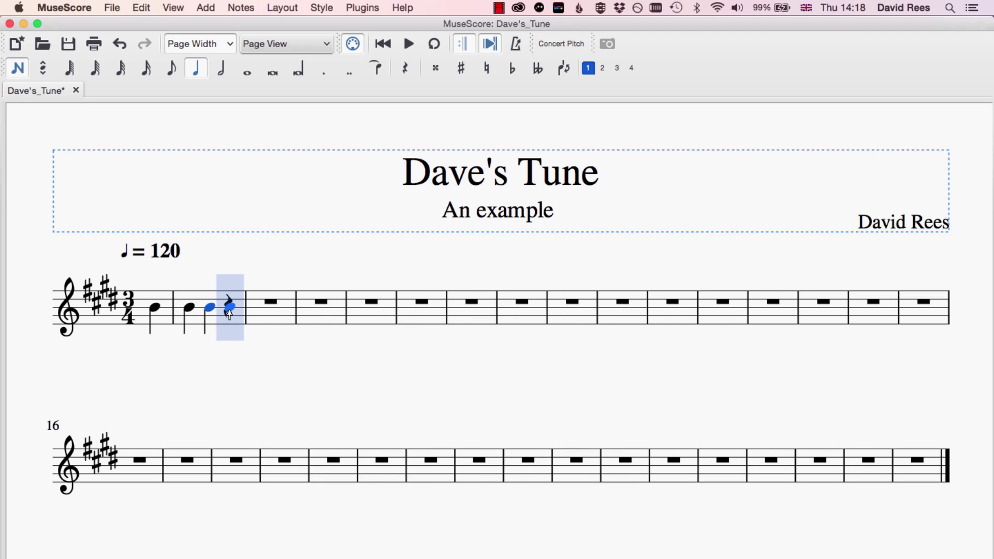
left_click(228, 309)
left_click(264, 309)
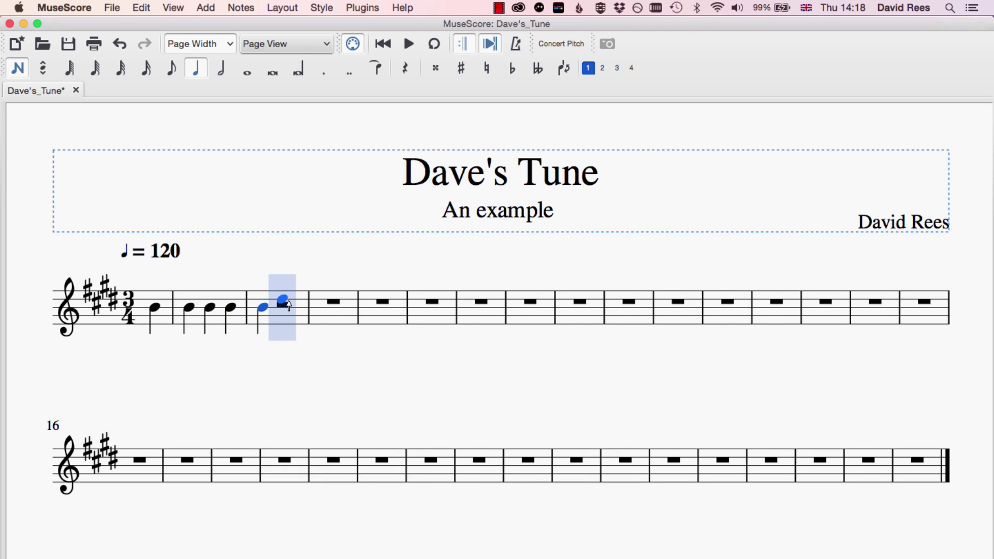
left_click(287, 303)
left_click(309, 299)
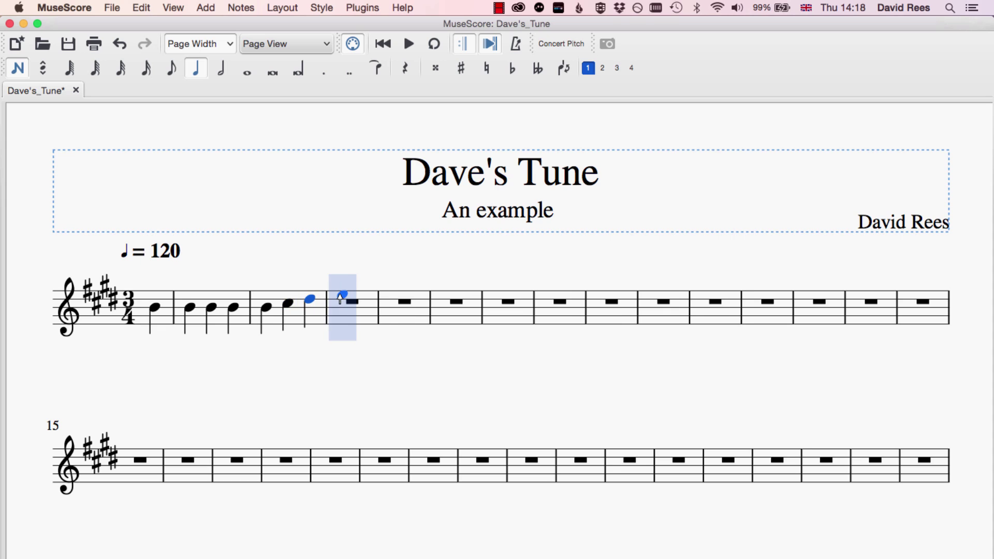
left_click(342, 297)
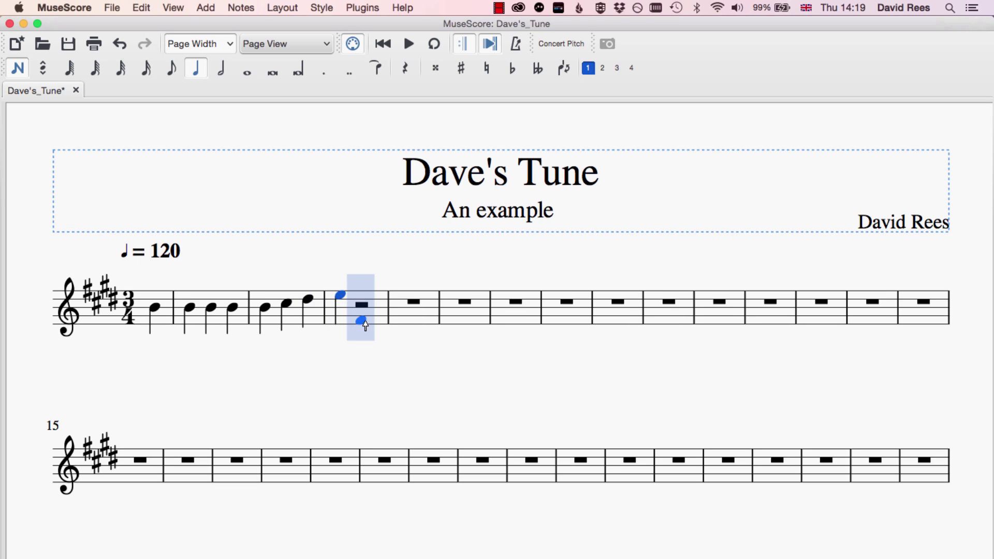
- Continue the quarter-note melody through the following bars, ending on the seventh bar's downbeat
left_click(363, 325)
left_click(380, 311)
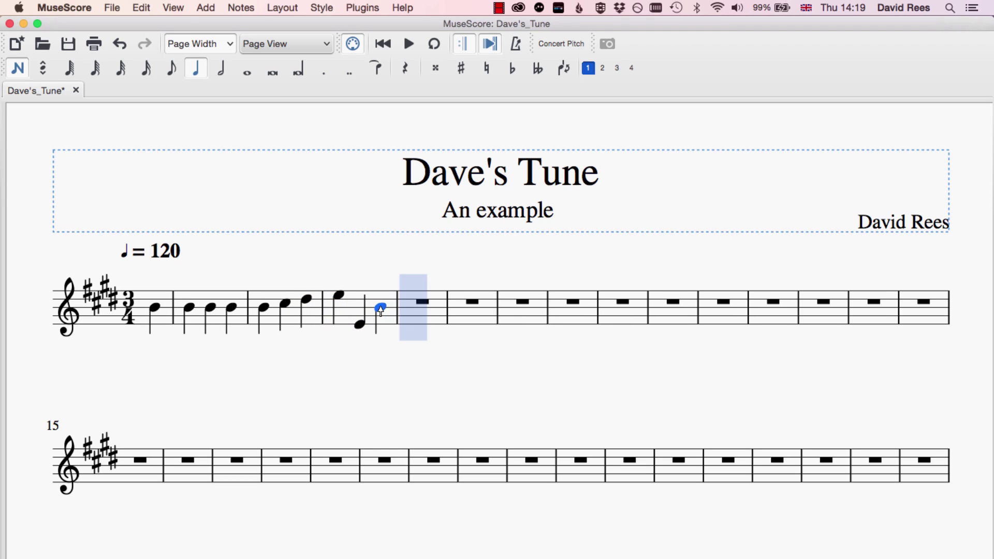
left_click(418, 304)
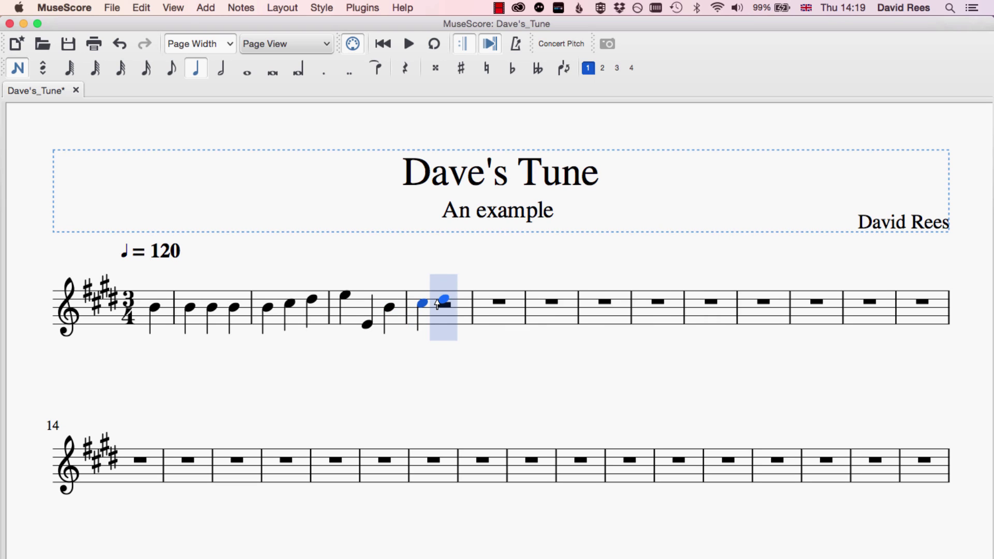
left_click(440, 300)
left_click(464, 295)
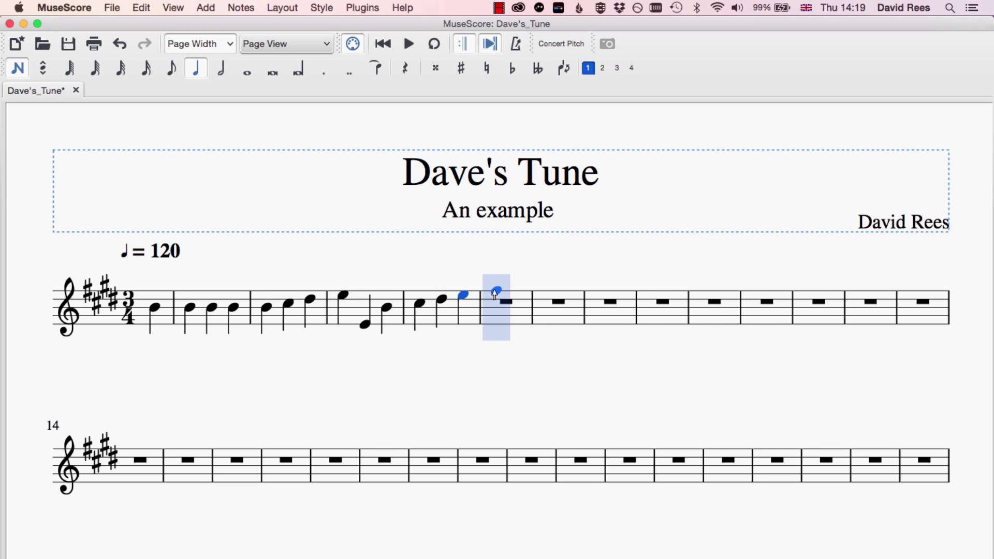
left_click(496, 291)
left_click(512, 288)
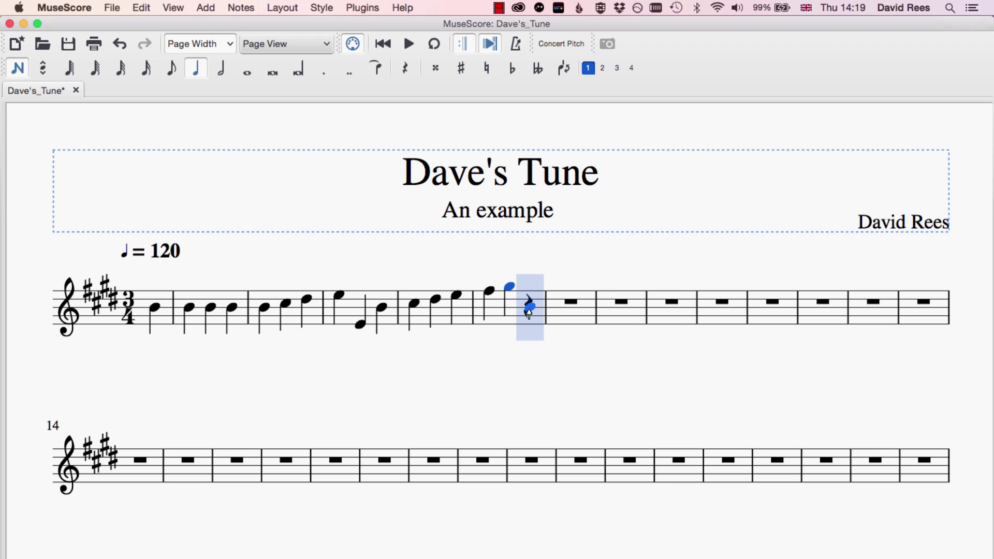
left_click(529, 308)
left_click(576, 296)
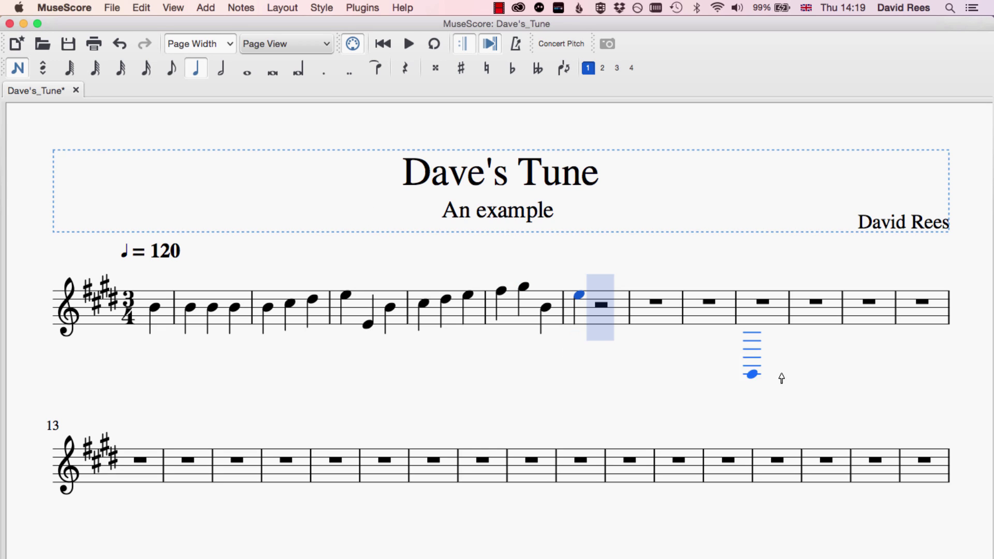
- Undo the stray note placed in a later measure and exit note entry, clearing the selection
left_click(849, 316)
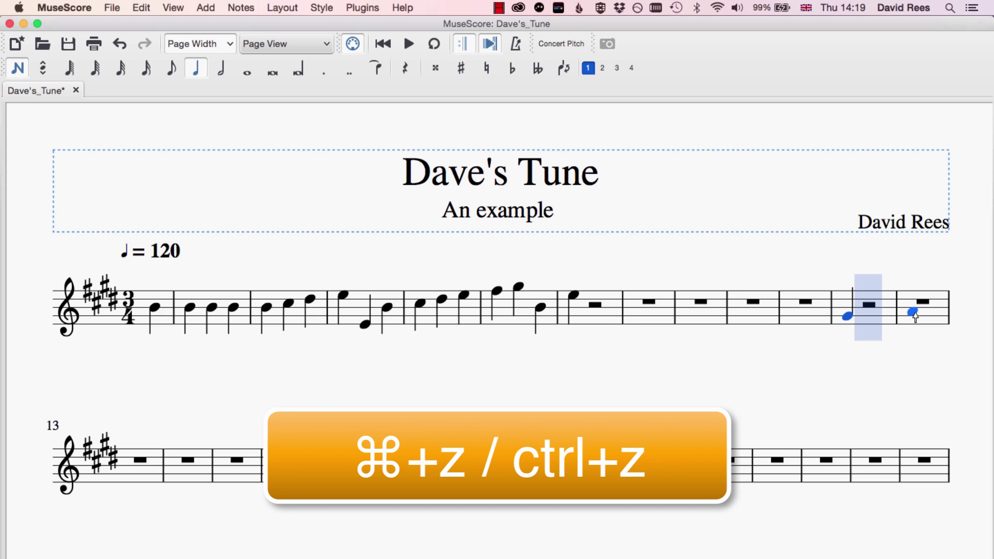
key("super+z")
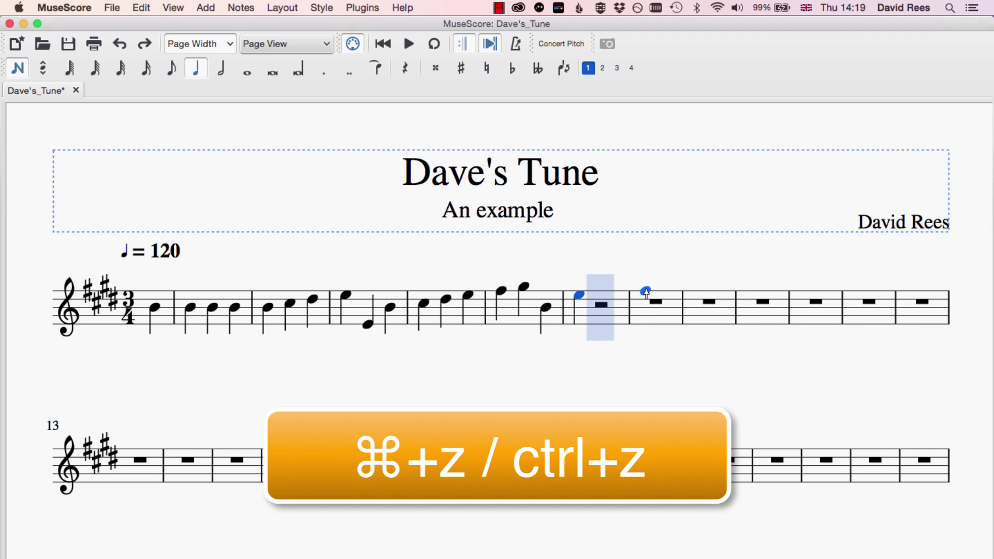
key("Escape")
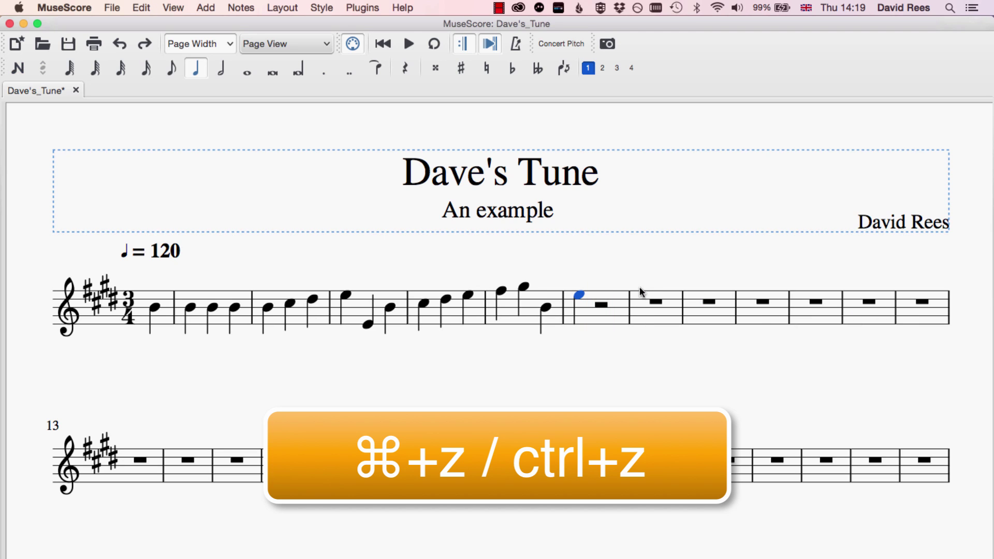
key("Escape")
- Drag the second note of bar 2 up one staff step, changing it from B to C♯
left_click(618, 322)
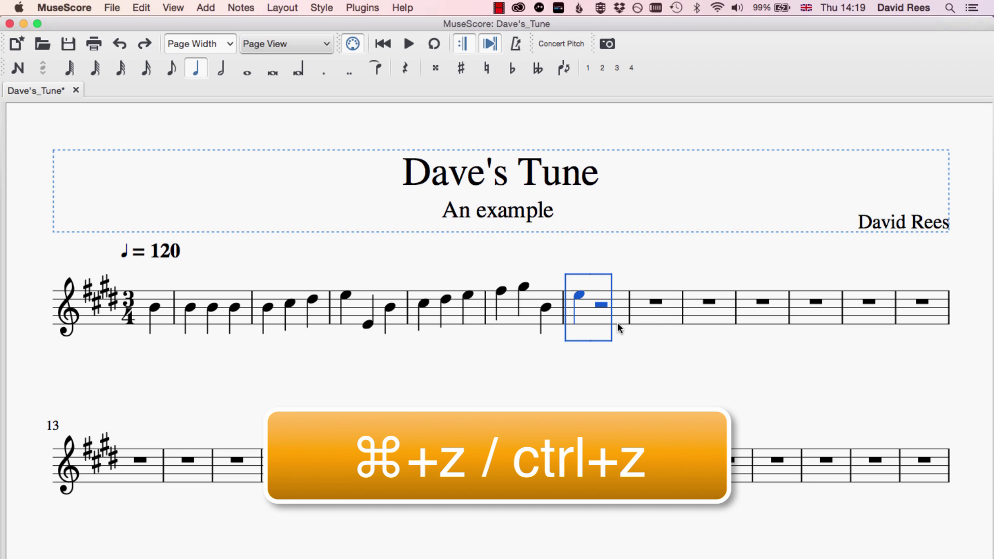
left_click(662, 319)
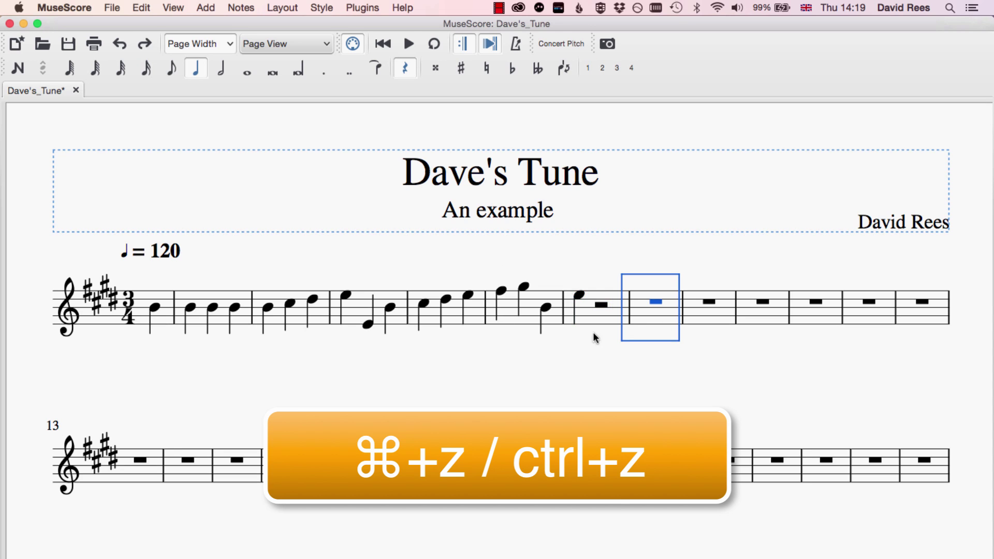
left_click(710, 318)
left_click(579, 294)
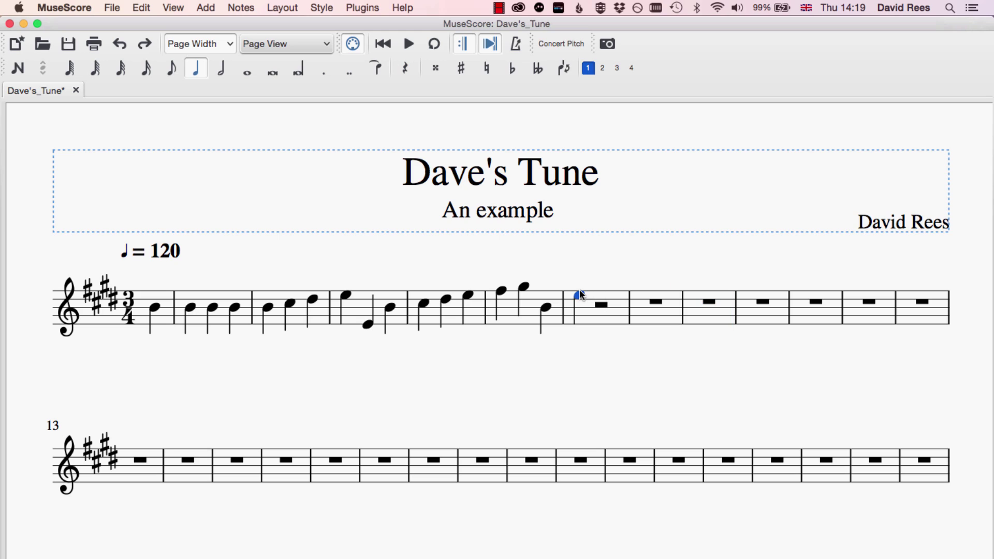
left_click(345, 294)
left_click(268, 308)
left_click(190, 309)
mouse_move(215, 306)
left_mouse_down()
mouse_move(218, 287)
mouse_move(215, 359)
mouse_move(211, 304)
left_mouse_up()
left_click(155, 310)
key("space")
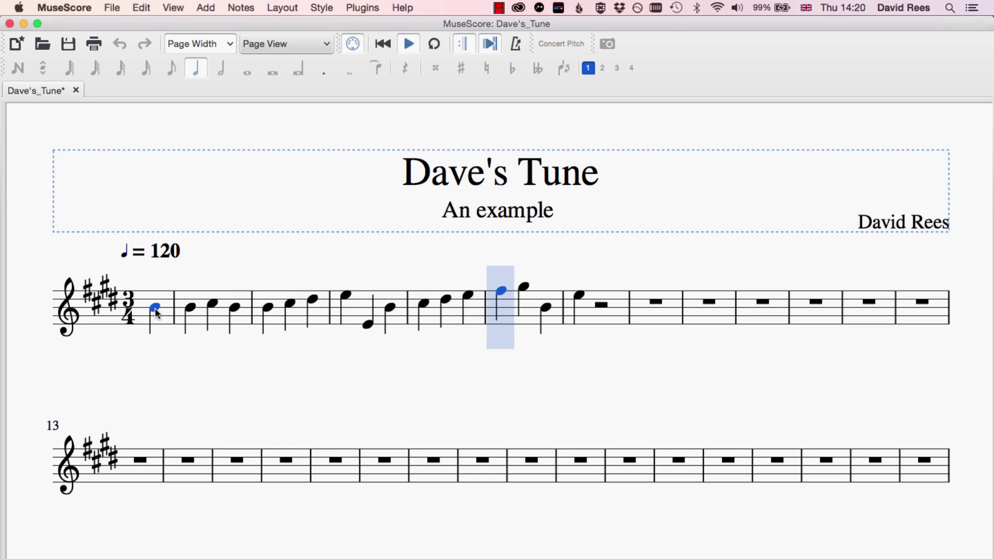
key("space")
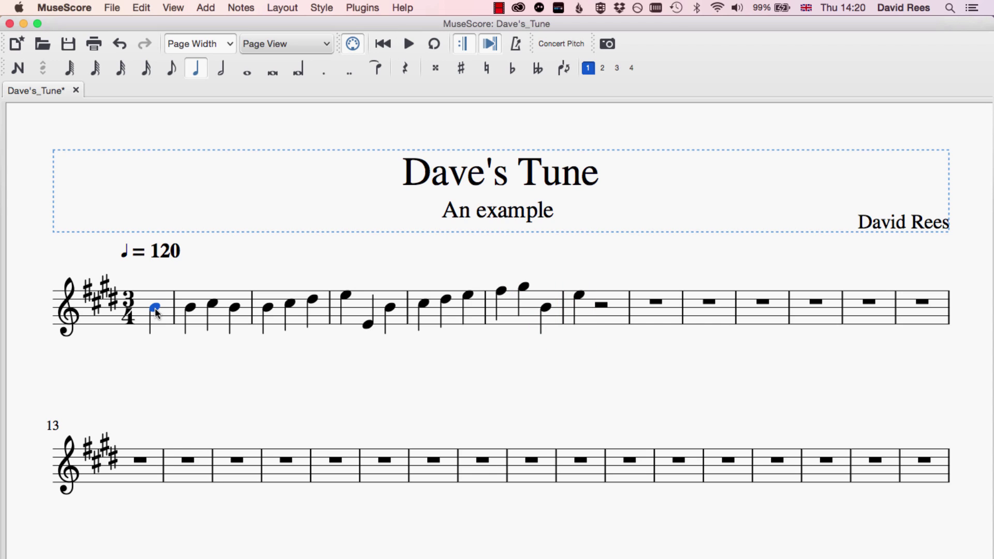